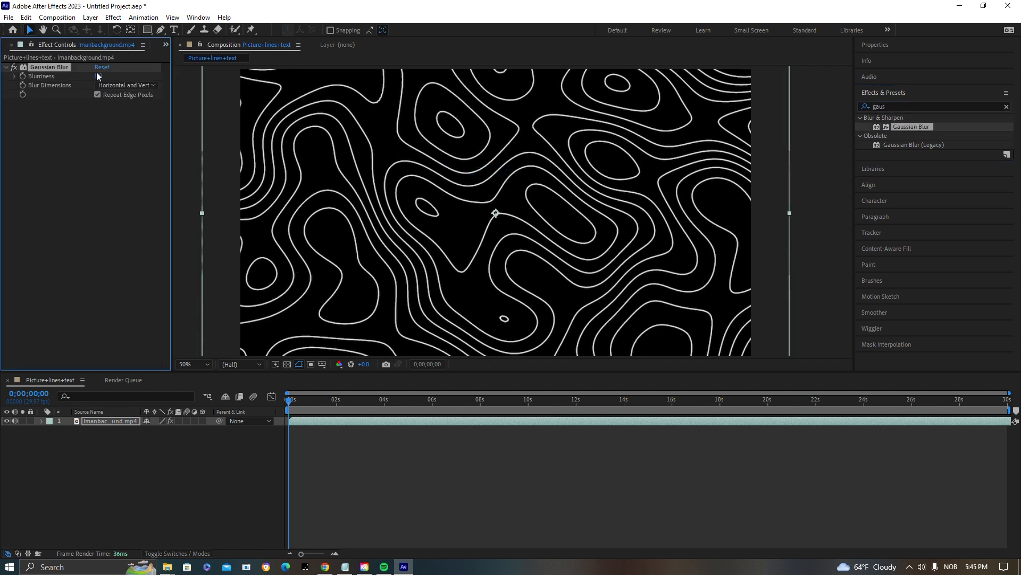
- Set the Gaussian Blur blurriness on the contour-line background video to 5
left_click(98, 76)
type("5")
key("Return")
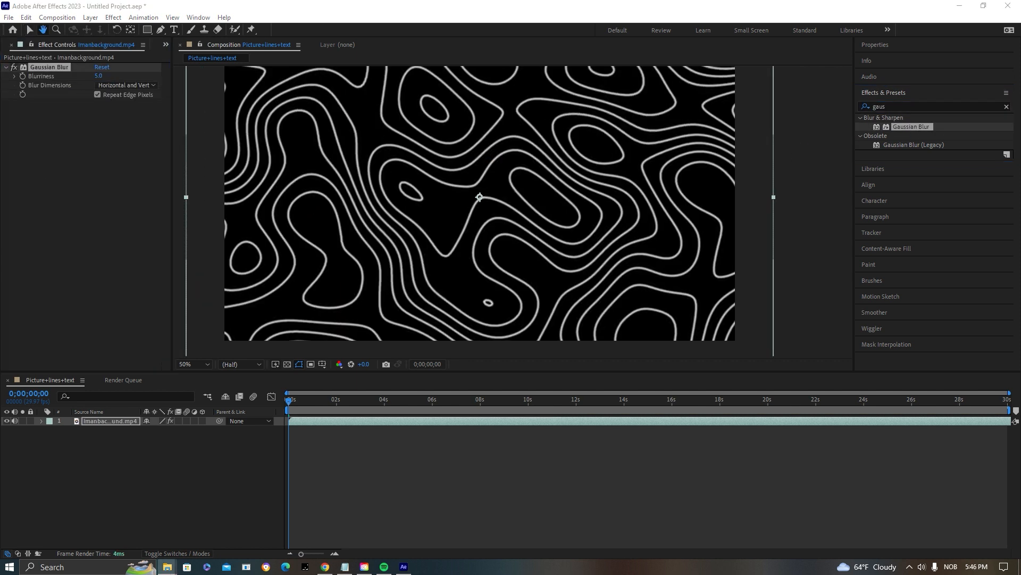
- Add Iman thumbnail1.jpg above the background, scale it to 45%, and place it in the composition's left half at 478, 540
left_click_drag(399, 216, 441, 198)
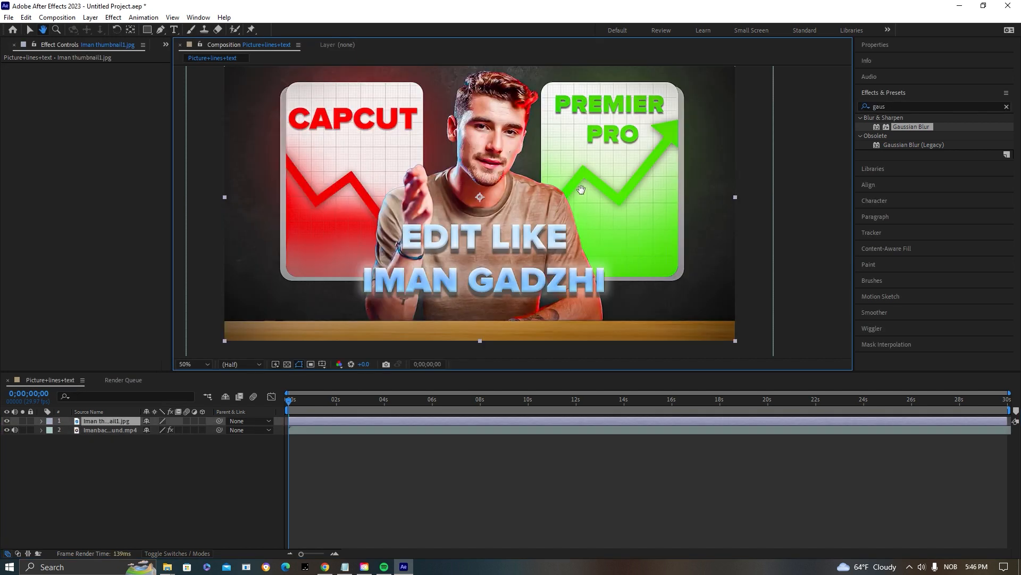
left_click(903, 93)
left_click(875, 44)
left_click_drag(939, 89, 938, 123)
left_click_drag(535, 192, 401, 204)
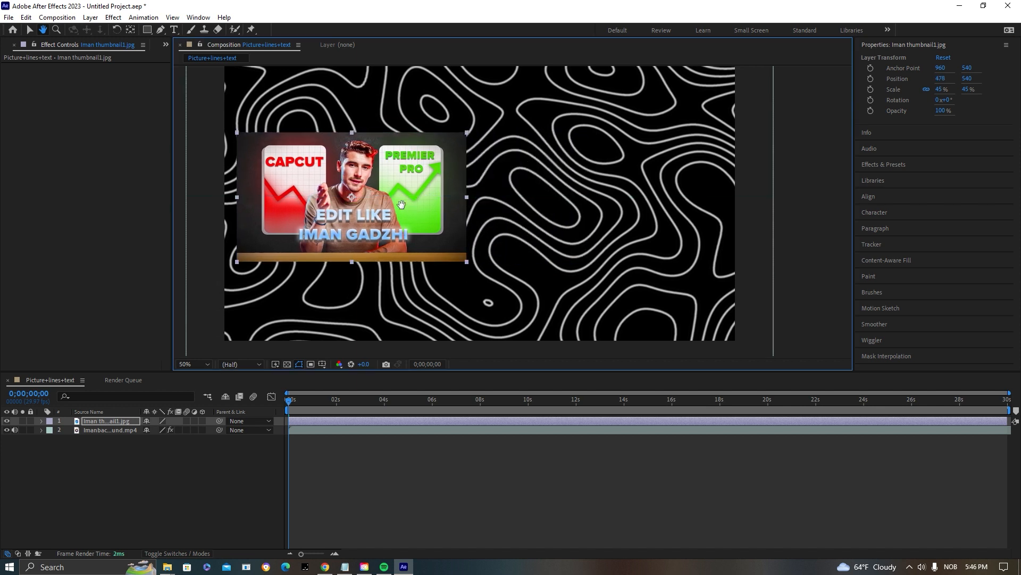
- Find the Basic 3D effect and apply it to the Iman thumbnail
left_click(884, 164)
left_click(931, 107)
type("basic")
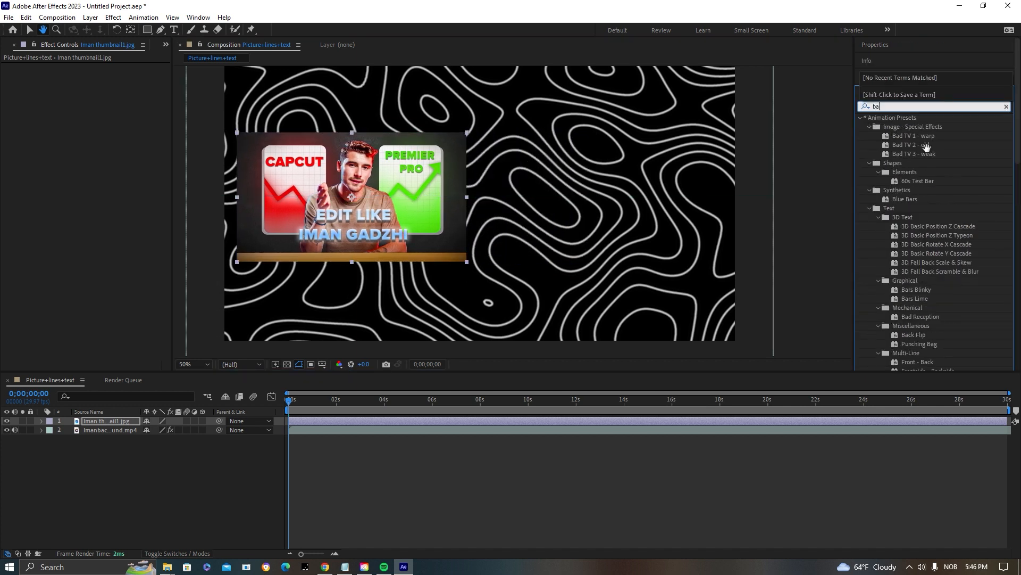
left_click_drag(896, 194, 551, 228)
key("v")
left_click_drag(895, 190, 364, 198)
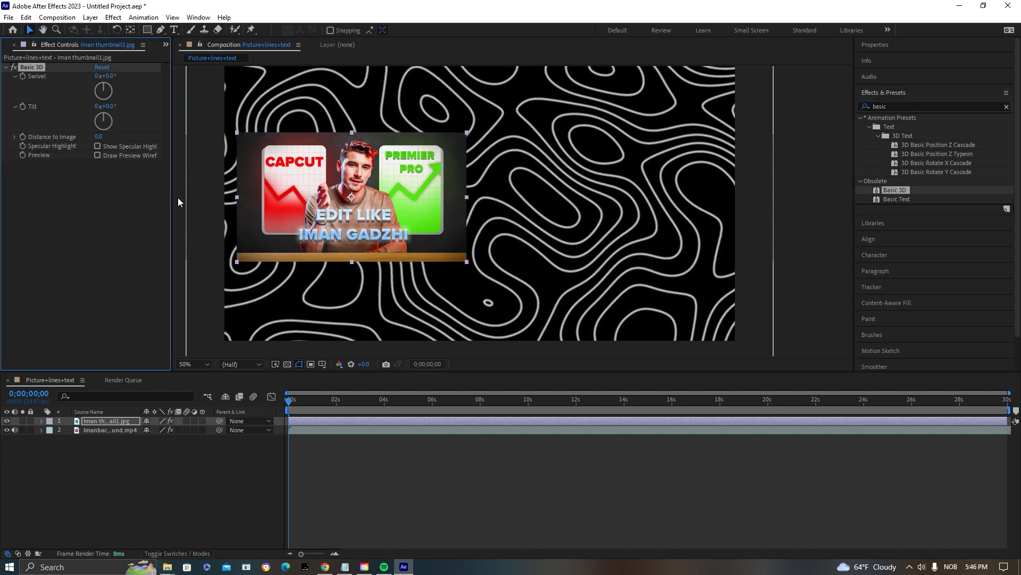
- Angle the Iman thumbnail in Basic 3D with a Swivel of -17° and a Tilt of -11°
left_click(110, 75)
type("-17")
key("Return")
mouse_move(109, 106)
left_mouse_down()
mouse_move(108, 118)
mouse_move(122, 99)
left_mouse_up()
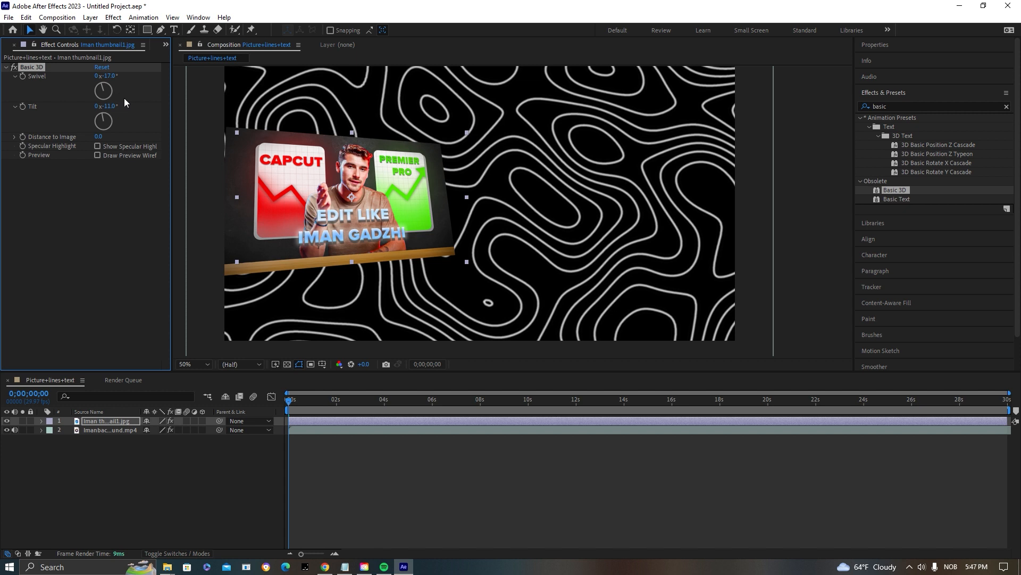
- Find the Drop Shadow effect and apply it to the Iman thumbnail
left_click(1006, 107)
type("drop")
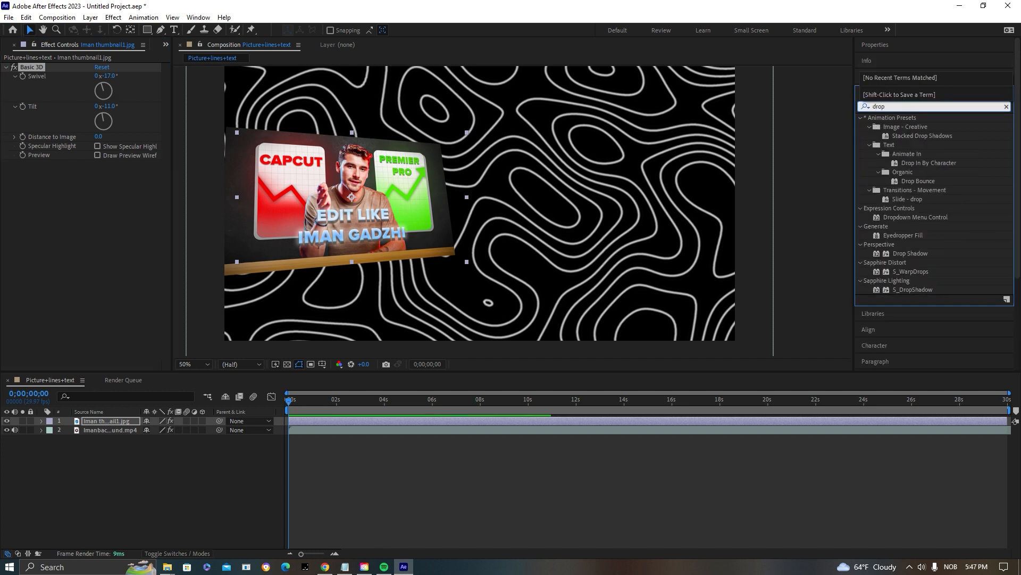
left_click_drag(910, 253, 381, 202)
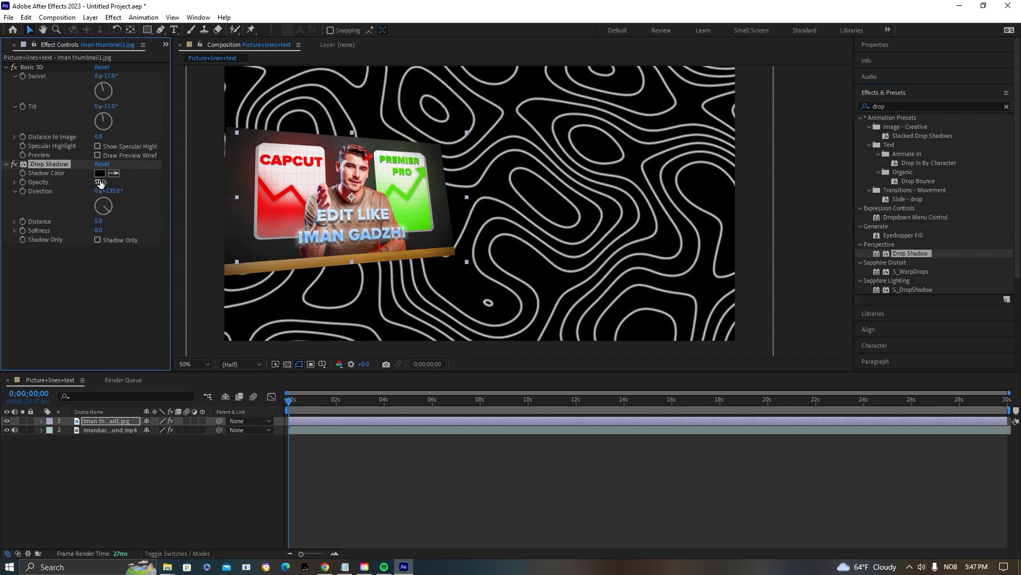
- Set the Iman thumbnail's drop shadow to 100% opacity, a distance of 78 and a softness of 90
left_click(98, 221)
type("78")
key("Return")
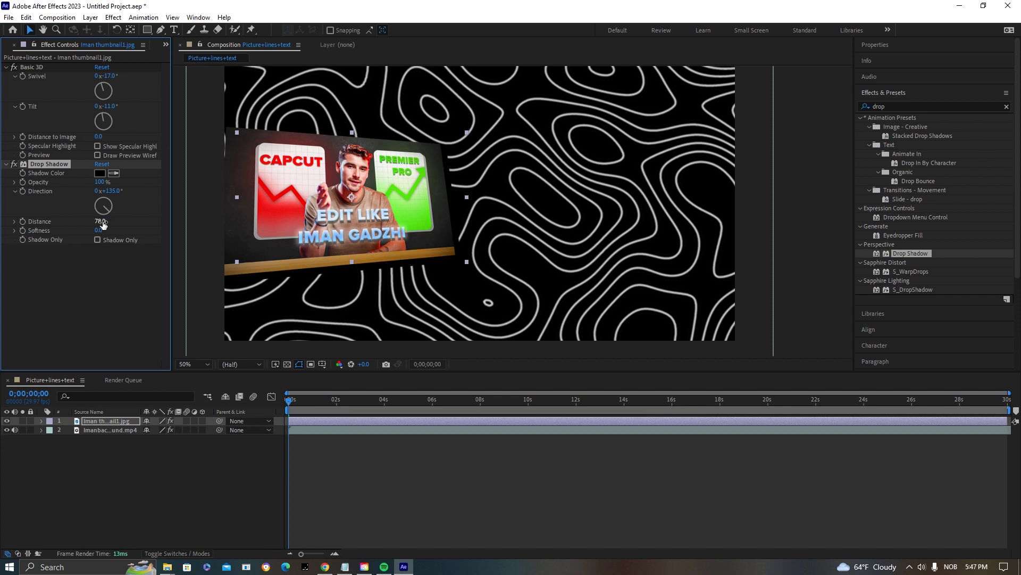
left_click(97, 231)
type("90")
key("Return")
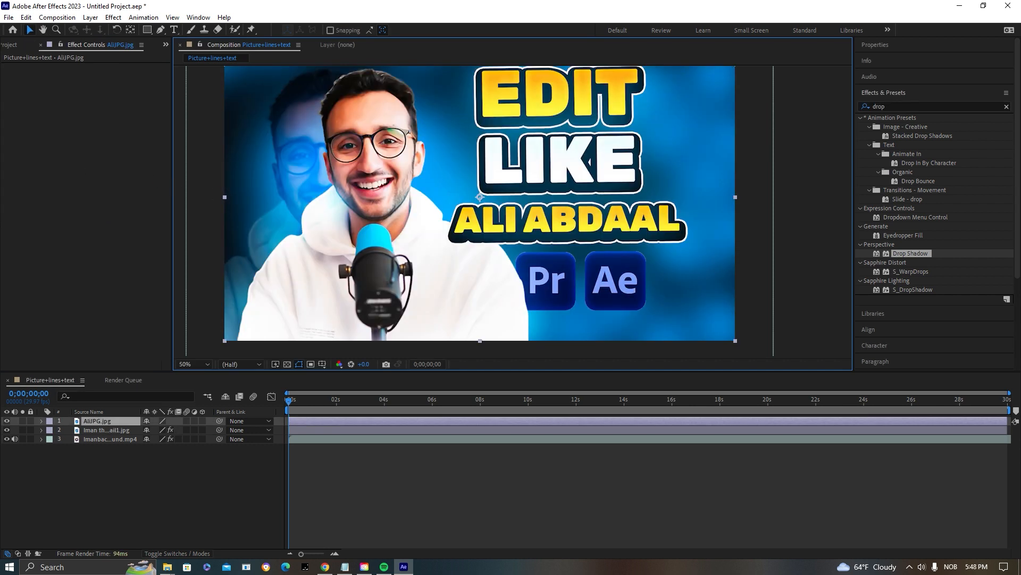
- Scale the AliJPG.jpg image to 40% and place it beside the Iman thumbnail at 1322, 540
left_click(908, 48)
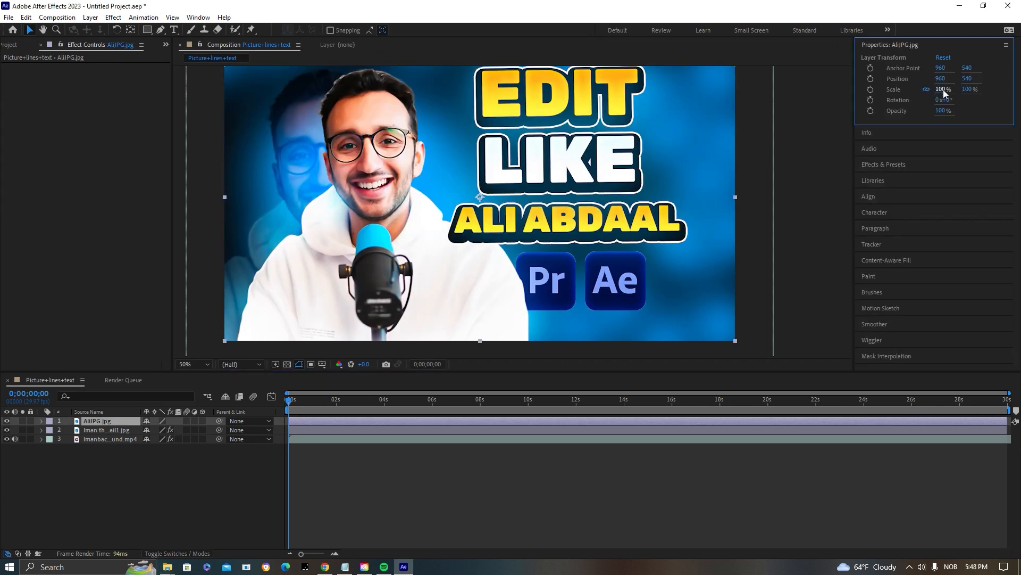
left_click_drag(945, 93, 912, 94)
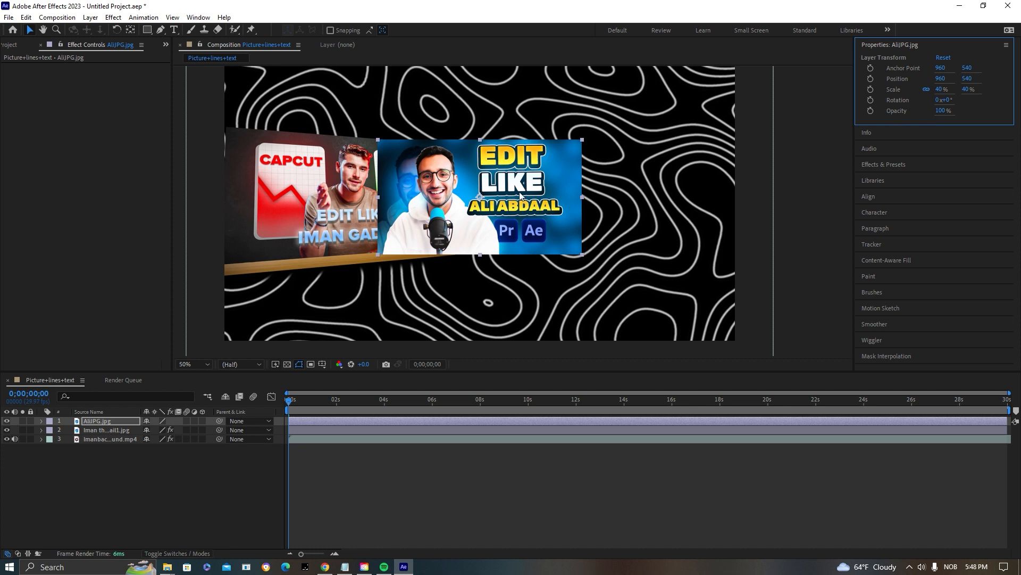
left_click_drag(453, 197, 550, 198)
- Copy the Drop Shadow effect from the Iman thumbnail to the AliJPG.jpg layer
left_click(362, 182)
left_click(50, 165)
key("ctrl+c")
left_click(519, 212)
key("ctrl+v")
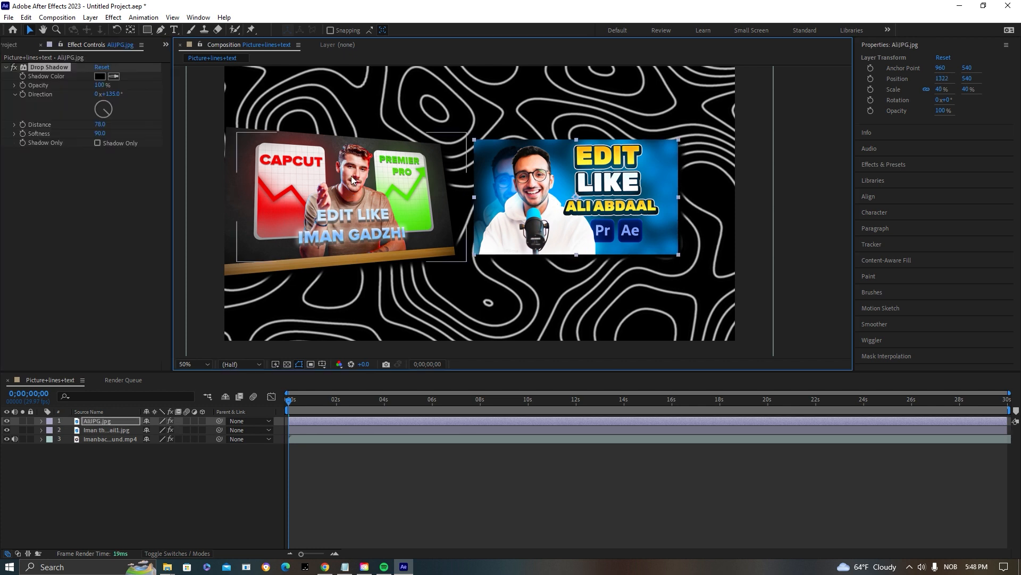
- Copy the Basic 3D effect from the Iman thumbnail to the AliJPG.jpg layer
left_click(352, 179)
left_click(38, 66)
key("ctrl+c")
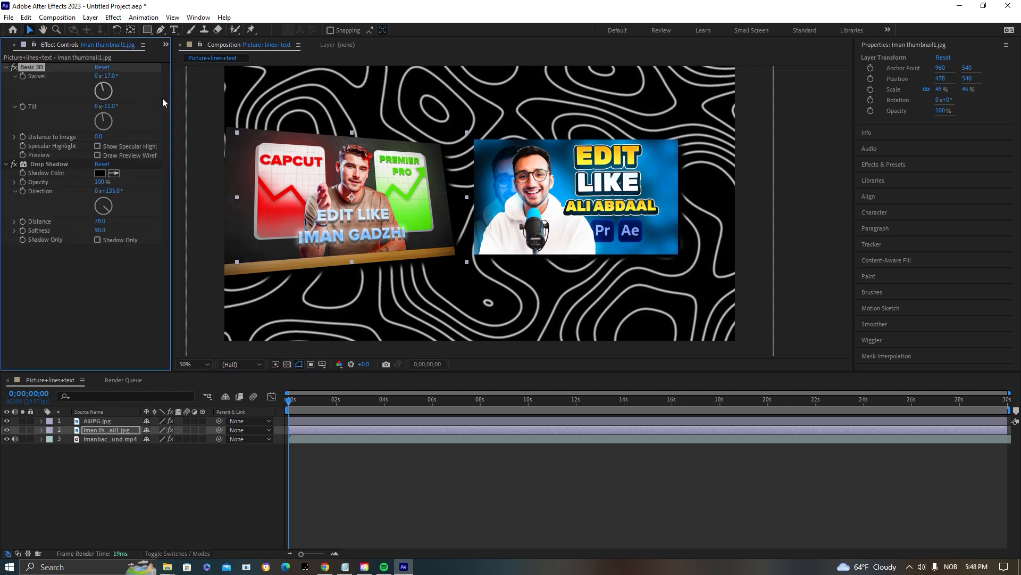
left_click(559, 190)
key("ctrl+v")
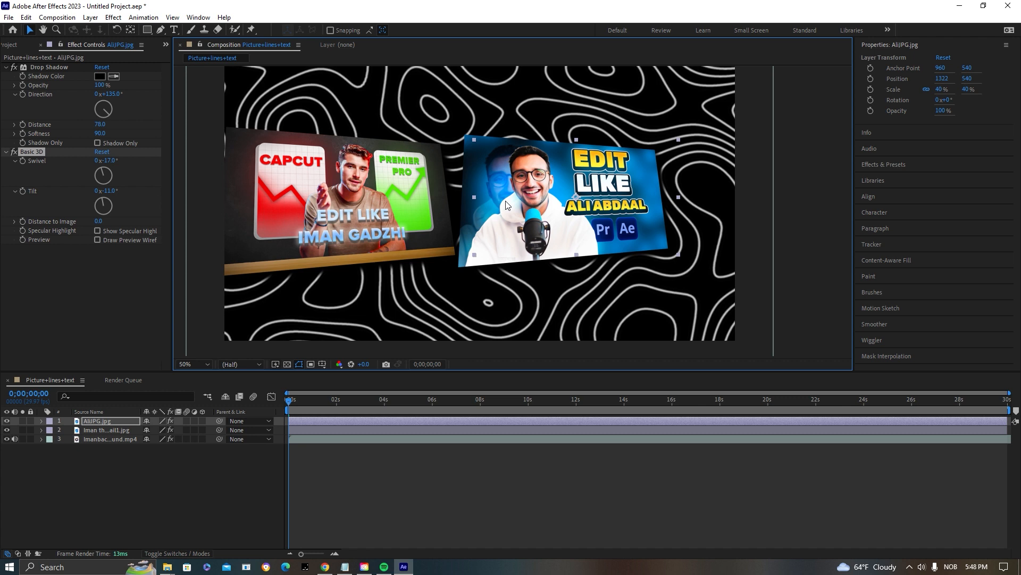
- Set the AliJPG.jpg layer's Basic 3D Swivel to -30° and its Tilt to -4°
left_click(107, 160)
type("-30")
key("Return")
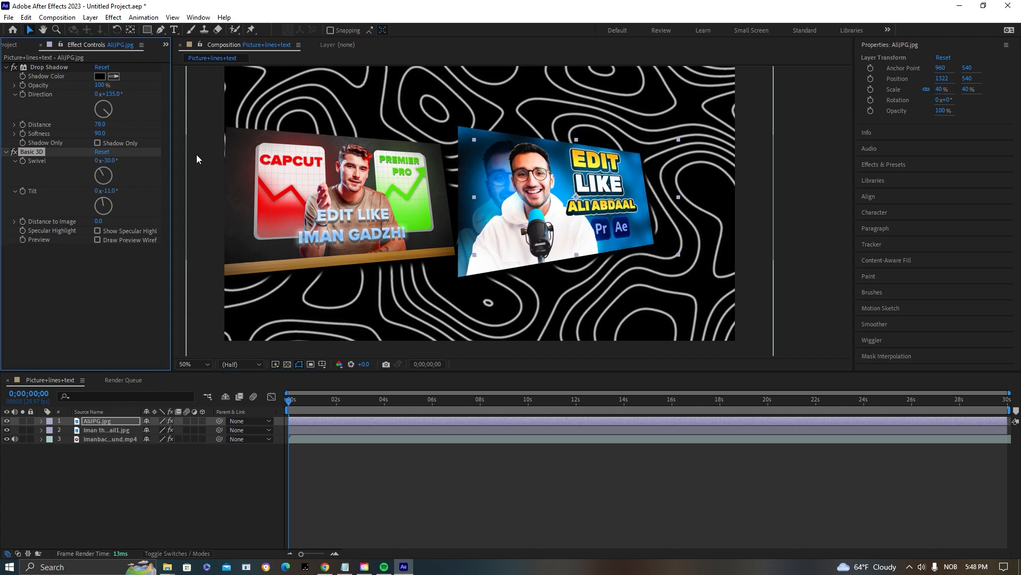
left_click(108, 189)
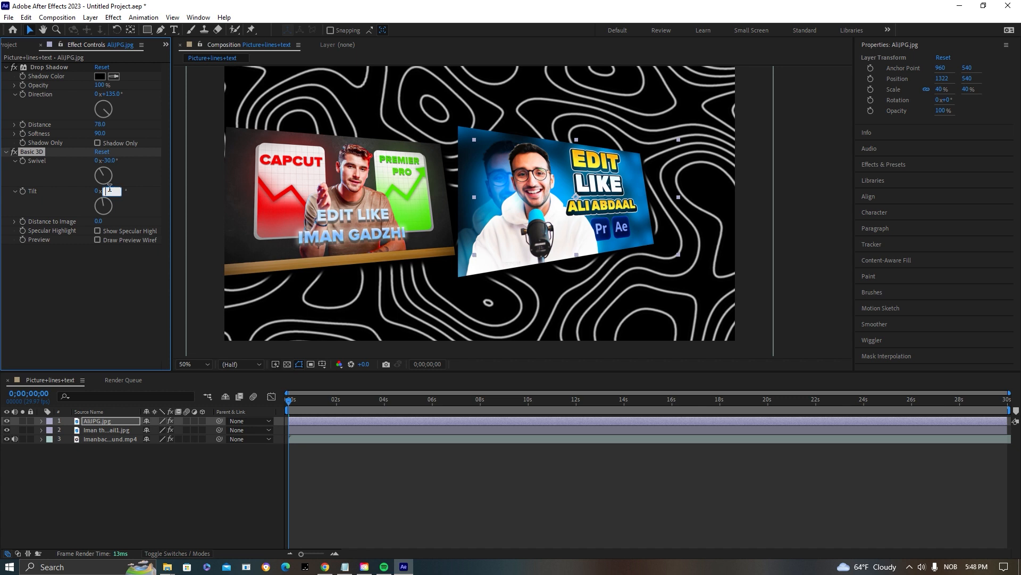
key("Return")
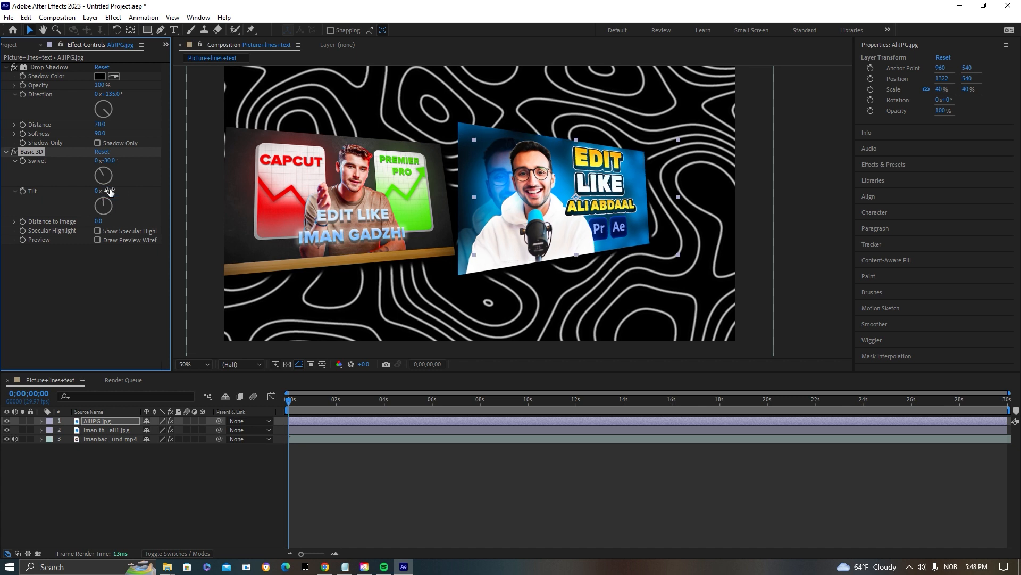
- Set the AliJPG.jpg layer's Distance to Image to 29 and reposition the layer at 1294, 540
left_click(99, 223)
type("30")
key("Return")
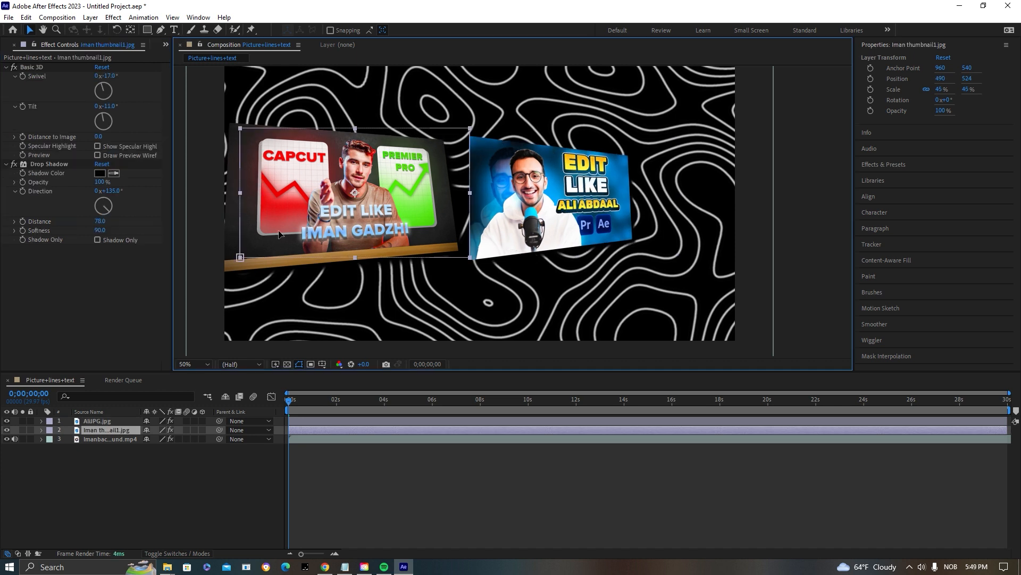
left_click(550, 190)
left_click_drag(550, 189, 555, 183)
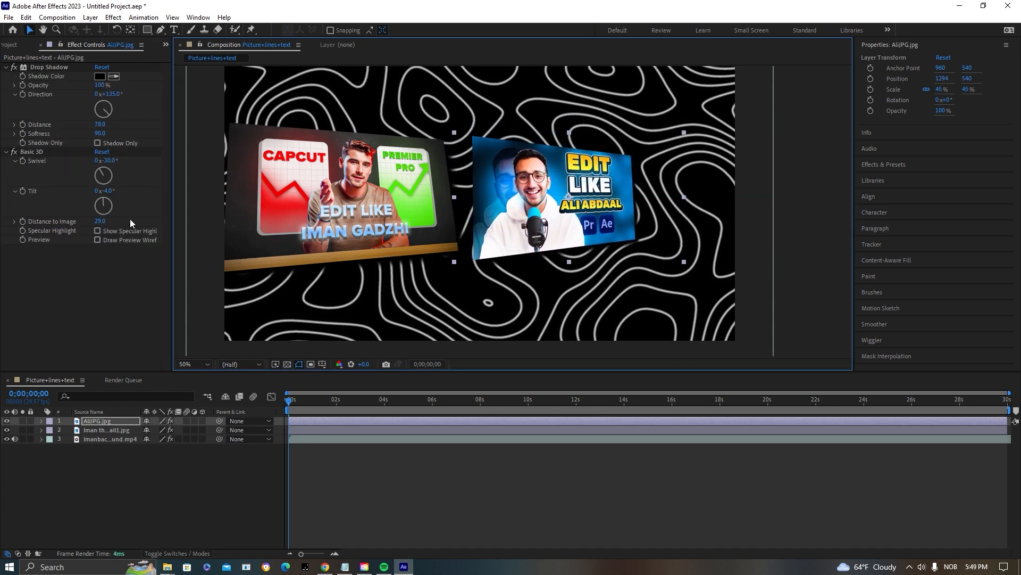
- Scale the AliJPG.jpg layer to 57% and set its Basic 3D Distance to Image to 80
left_click(108, 231)
left_click_drag(100, 221, 115, 226)
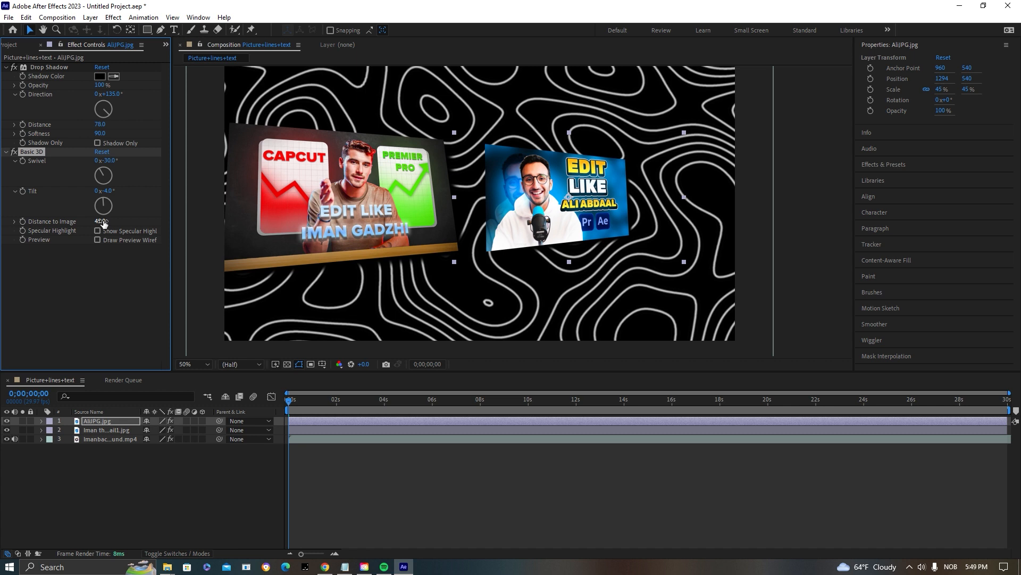
left_click_drag(942, 91, 883, 91)
left_click_drag(99, 220, 109, 218)
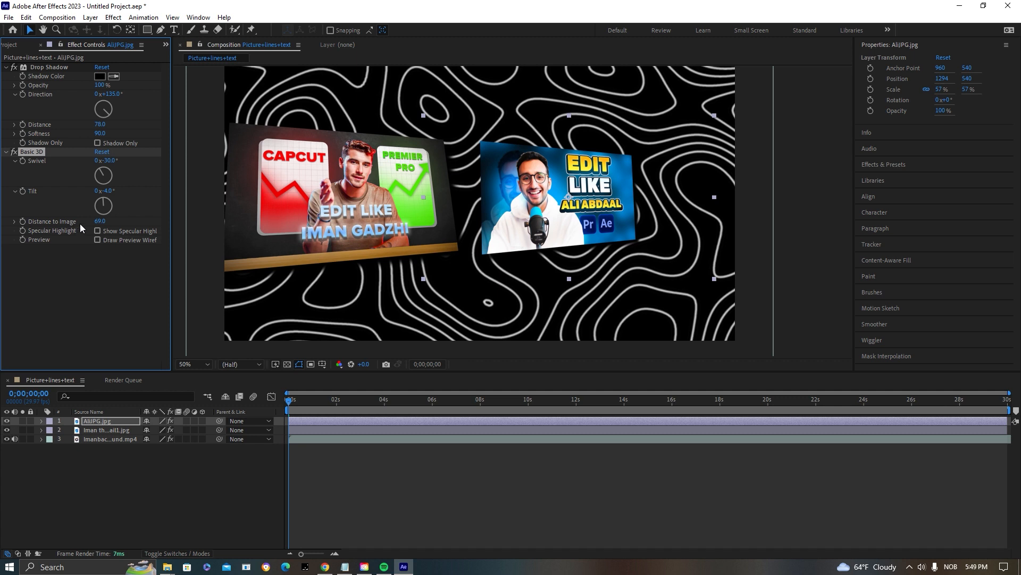
left_click(100, 220)
type("80")
key("Return")
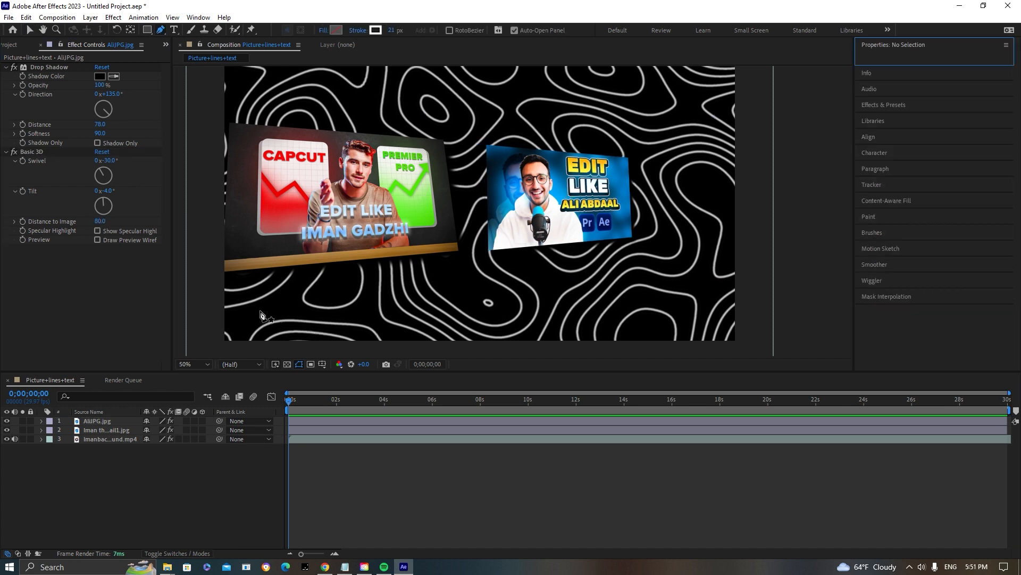
- Draw an open white pen line running horizontally beneath both thumbnails and angling upward at its right end
left_click(262, 313)
left_click(636, 313)
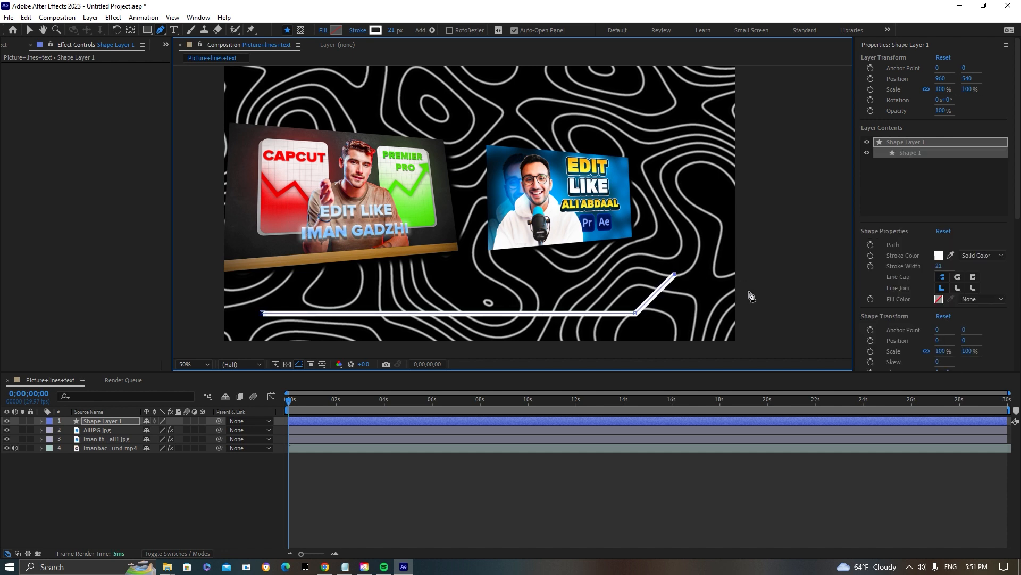
left_click_drag(676, 275, 683, 252)
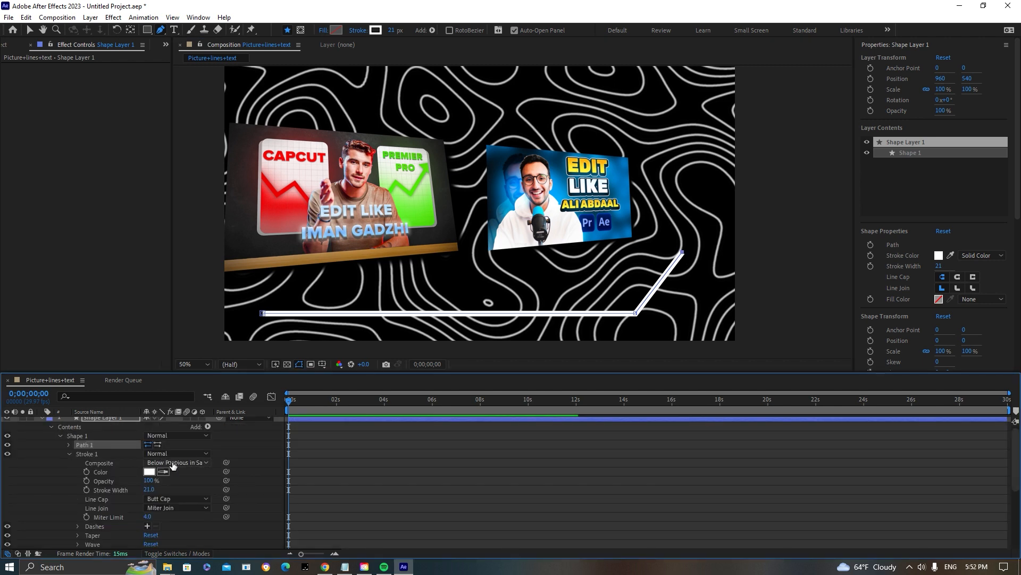
- Give the white line's stroke a Round Cap and add Trim Paths to its shape layer
left_click(187, 495)
left_click(172, 521)
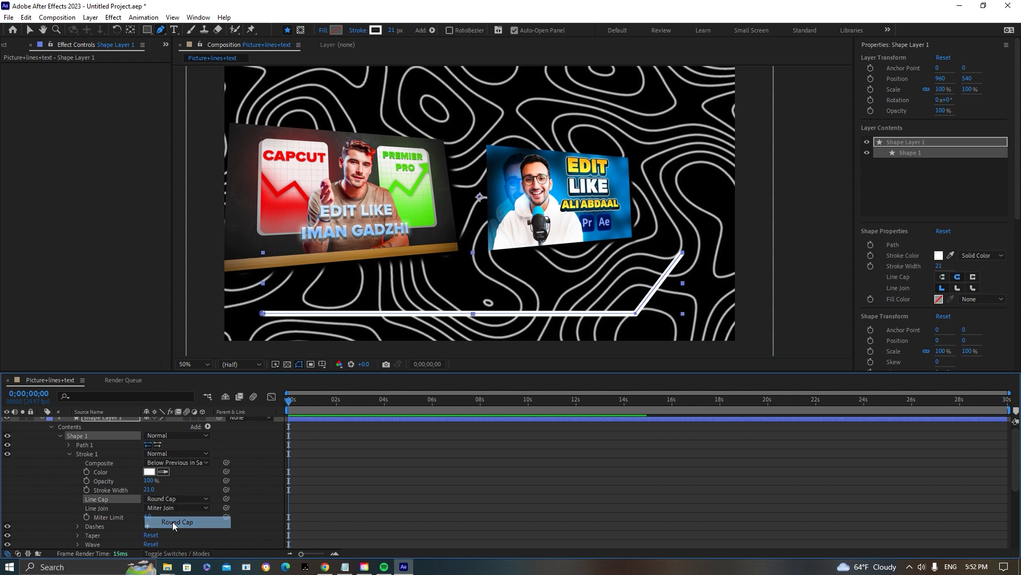
scroll(172, 521, "up", 1)
left_click(207, 431)
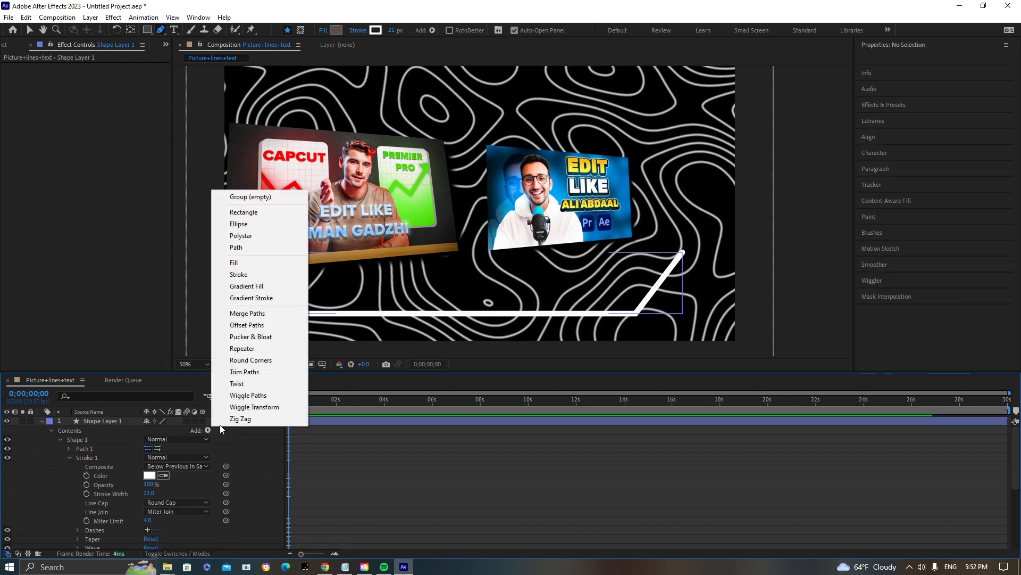
left_click(248, 375)
- At 0;00;02;20, keyframe the Trim Paths End value of the line at 0%
left_click(292, 403)
left_click_drag(291, 403, 352, 408)
scroll(74, 506, "down", 2)
left_click(60, 517)
scroll(92, 508, "down", 2)
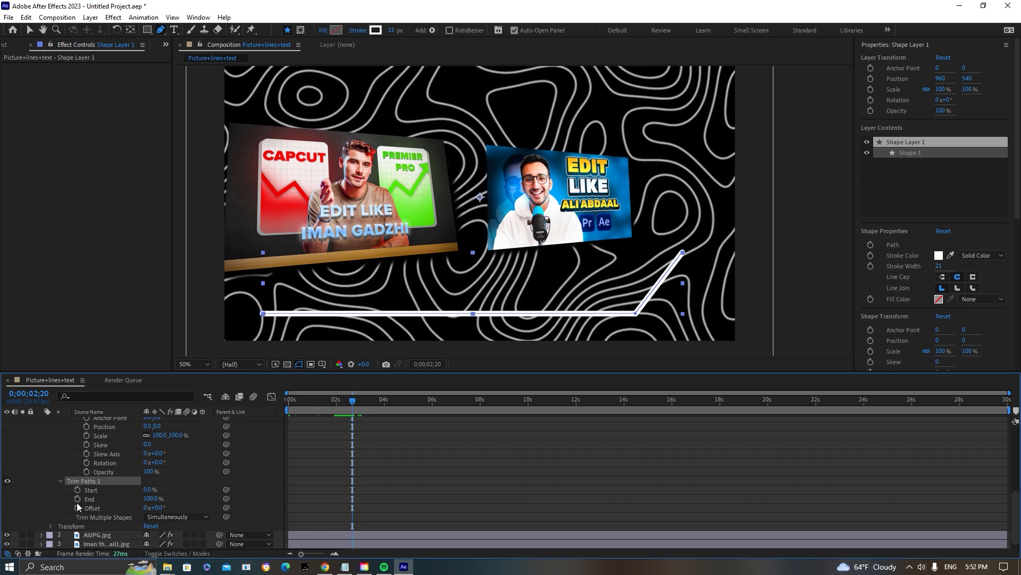
left_click(77, 498)
left_click(149, 499)
type("0")
key("Return")
- At 0;00;04;19, keyframe the Trim Paths End value at 100% and preview the line animation from near the start
mouse_move(352, 400)
left_mouse_down()
mouse_move(420, 402)
mouse_move(403, 409)
left_mouse_up()
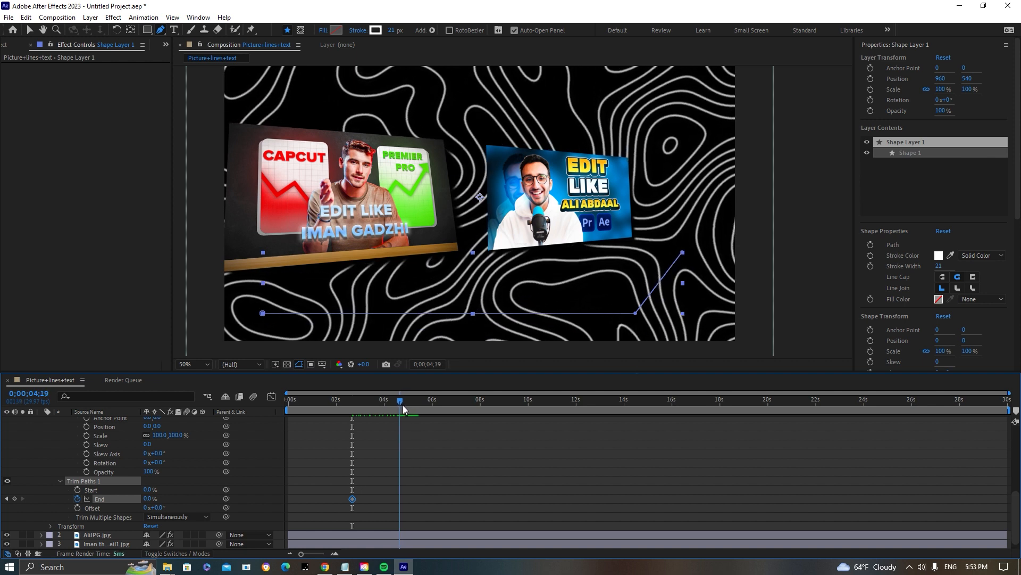
left_click(145, 499)
type("100")
key("Return")
left_click_drag(402, 405, 294, 419)
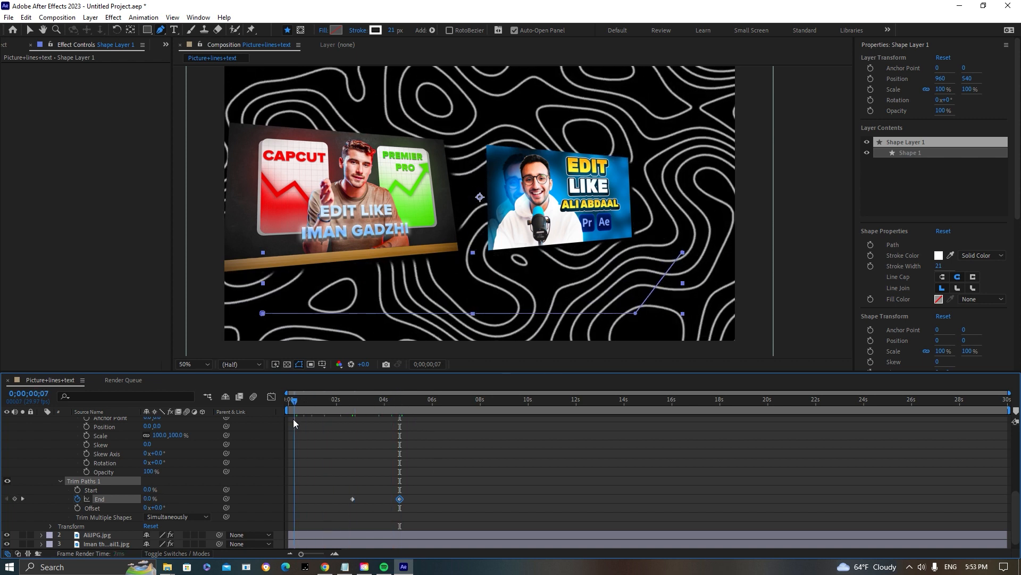
left_click(477, 493)
key("space")
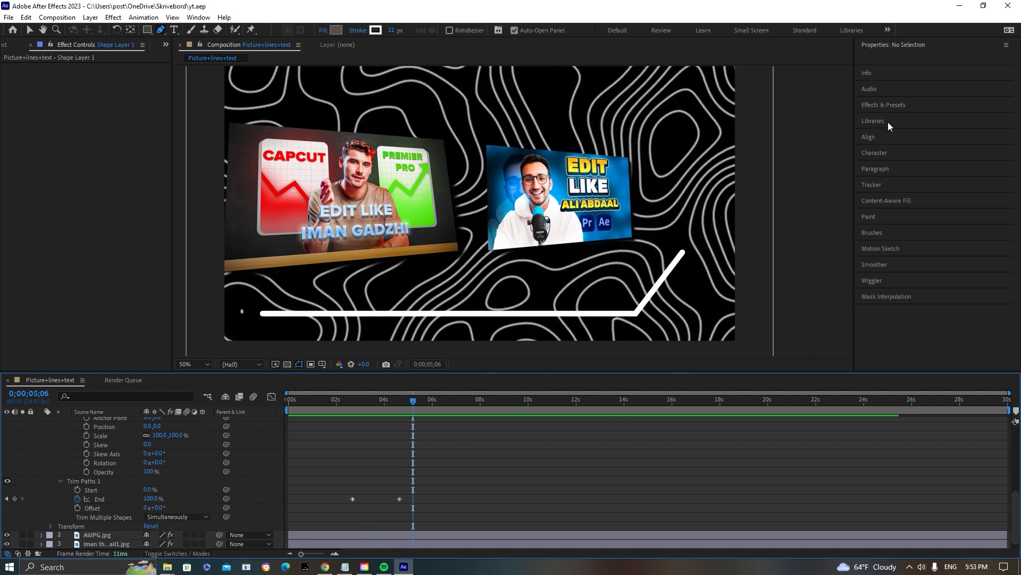
- Find the Stylize Glow effect and apply it to the white line's shape layer
left_click(884, 105)
left_click(889, 106)
type("glow")
left_click_drag(899, 290, 516, 313)
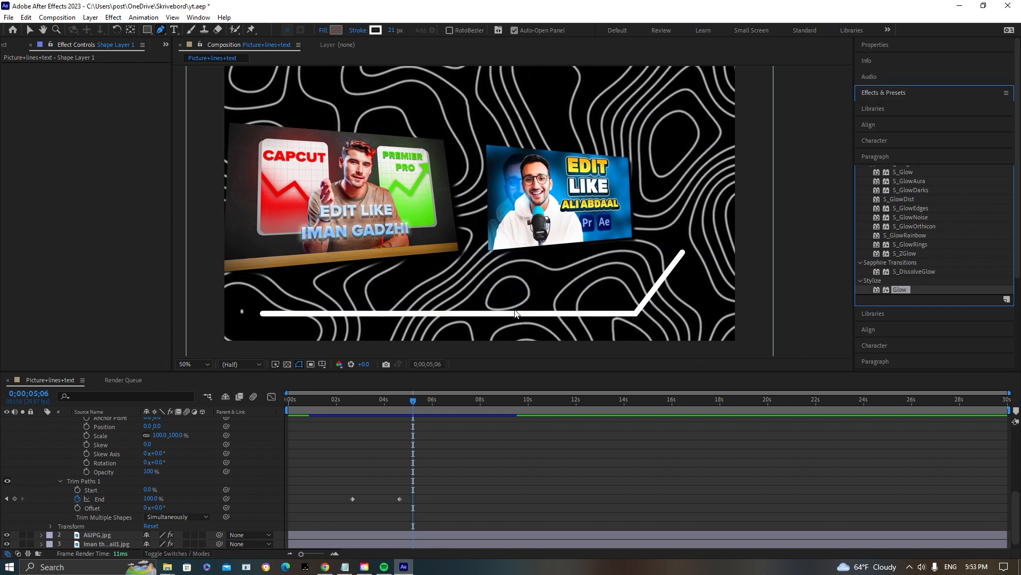
key("v")
- Set the Glow Radius of the white line to 55
left_click(100, 94)
type("5")
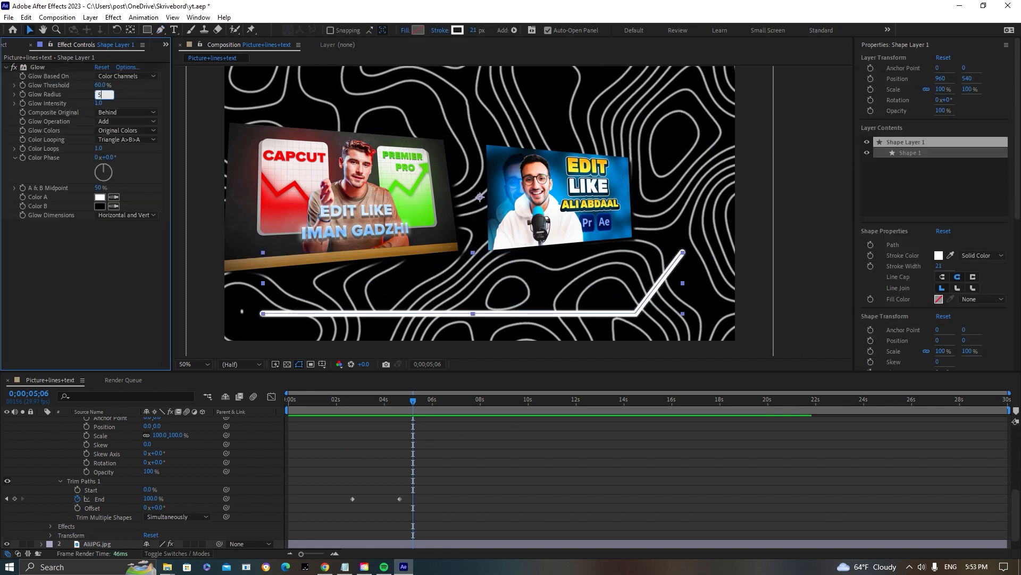
type("5")
key("Return")
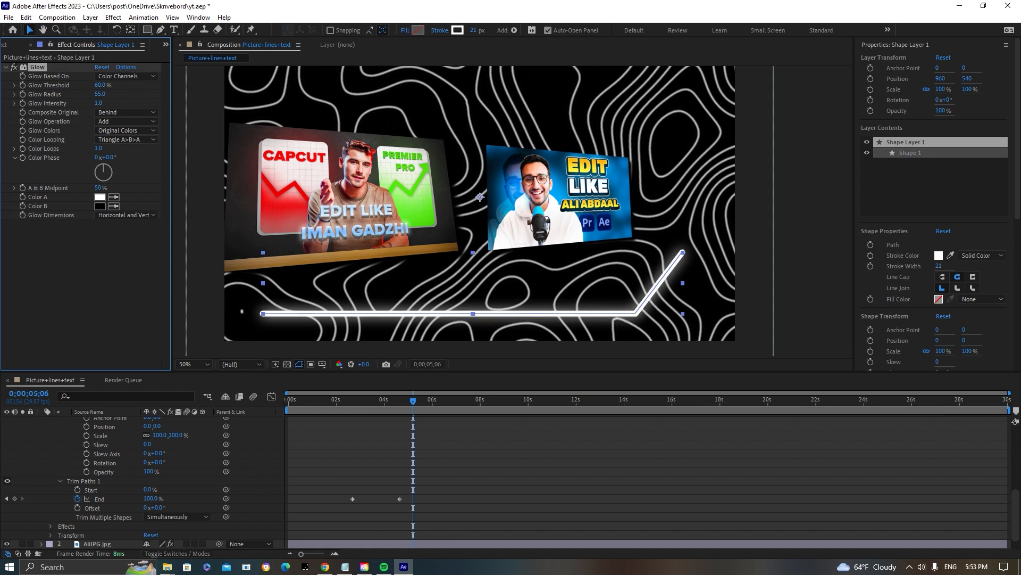
left_click(77, 253)
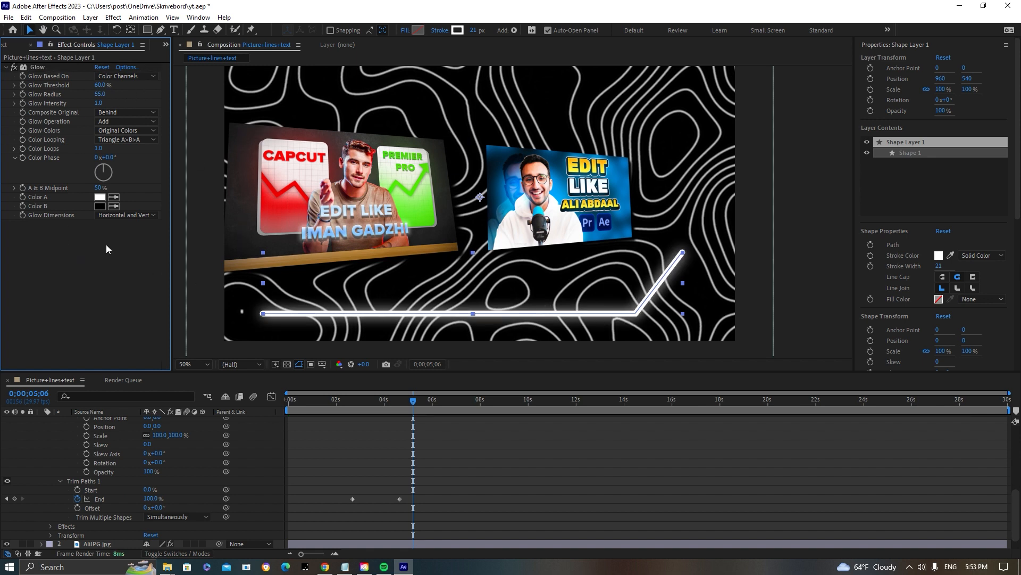
- Find the Posterize Time effect and apply it to the glowing white line's shape layer
left_click_drag(417, 401, 308, 417)
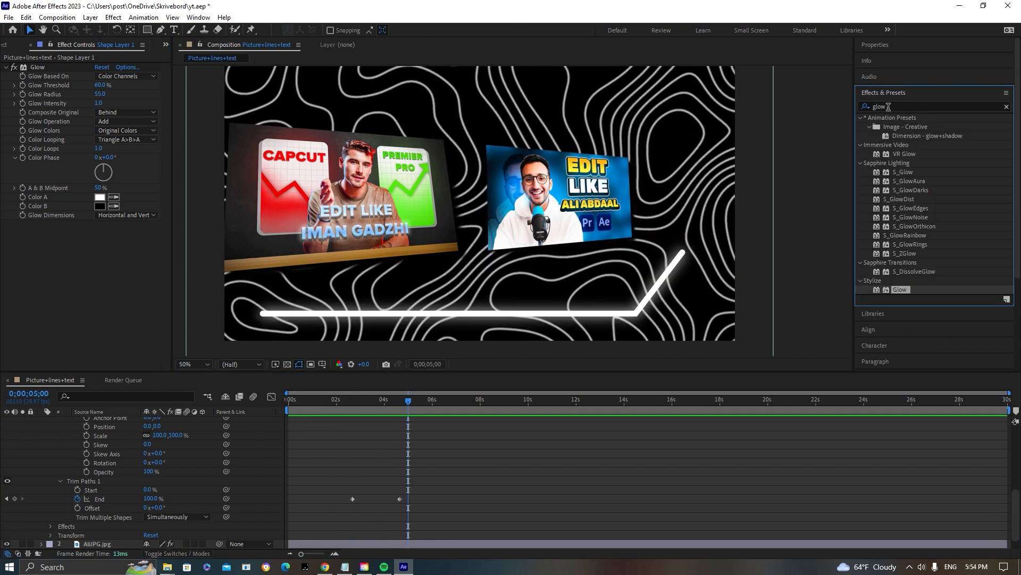
double_click(888, 107)
type("post")
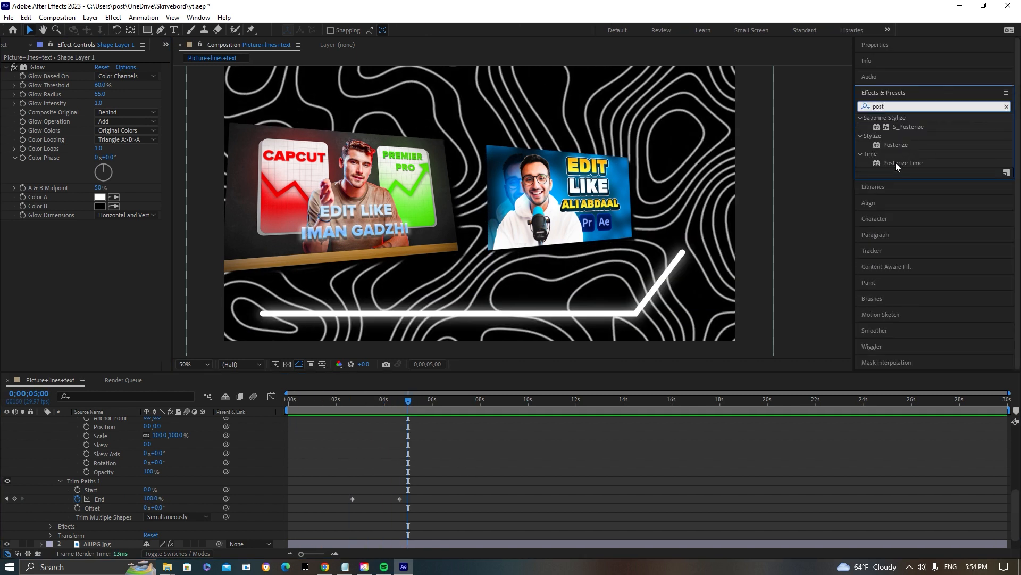
left_click_drag(903, 163, 502, 314)
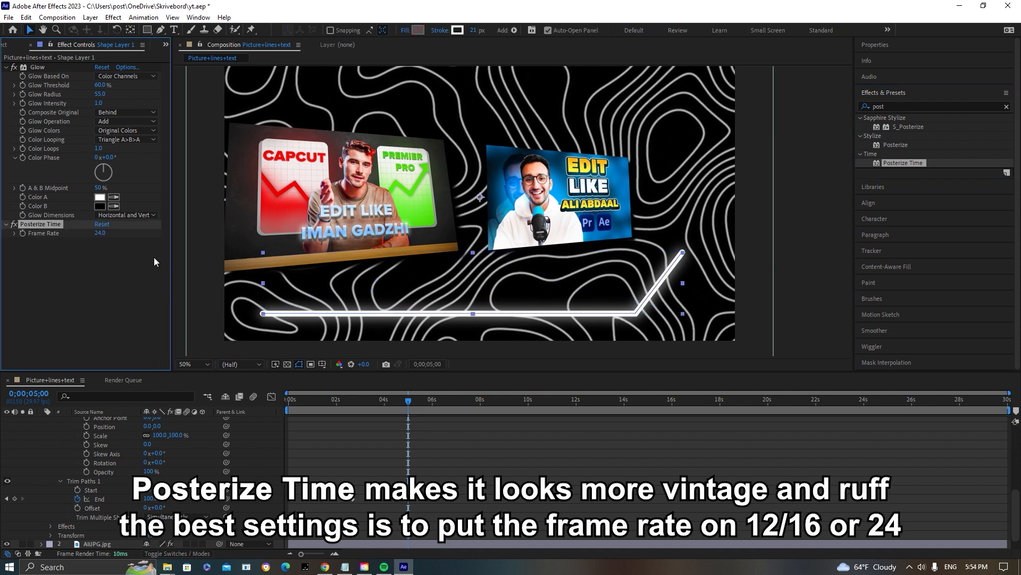
- Set the line's Posterize Time frame rate to 12 and preview the animation from about 0;00;01;15
left_click(99, 233)
type("12")
key("Return")
left_click_drag(410, 401, 324, 410)
left_click(441, 467)
key("space")
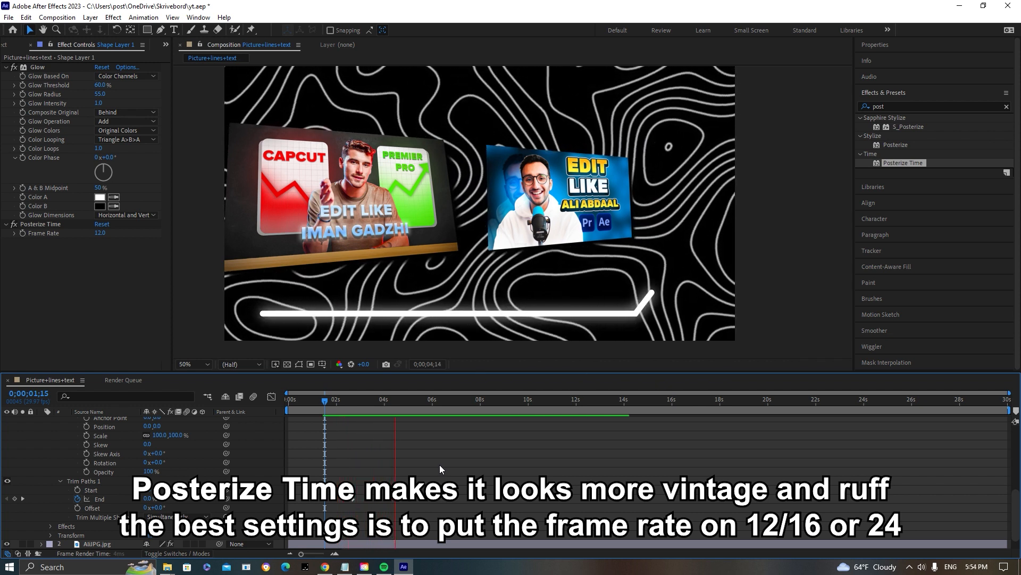
- Add the two-line text "1500 subscribers" just above the raised end of the white line
key("ctrl+t")
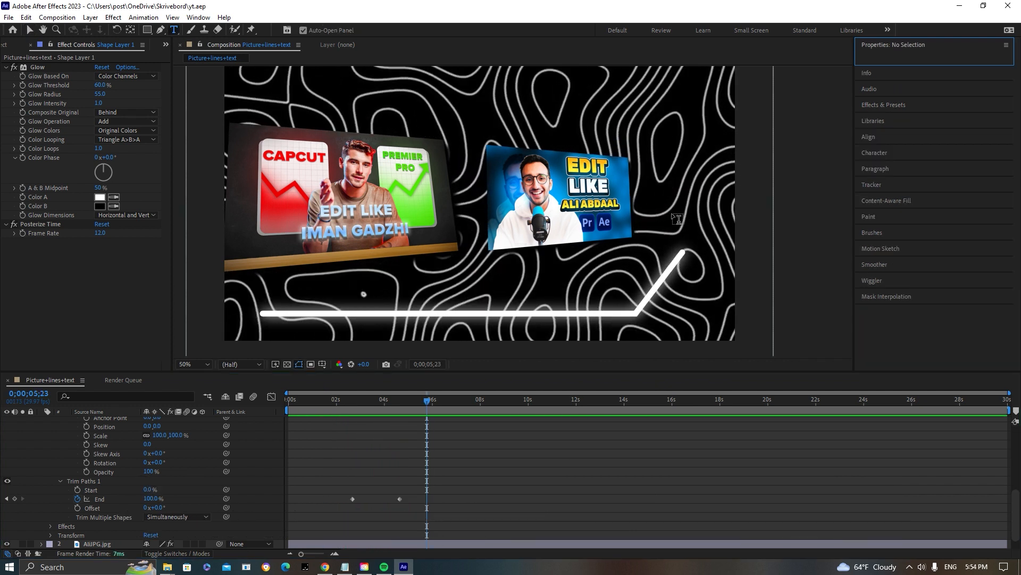
left_click(677, 219)
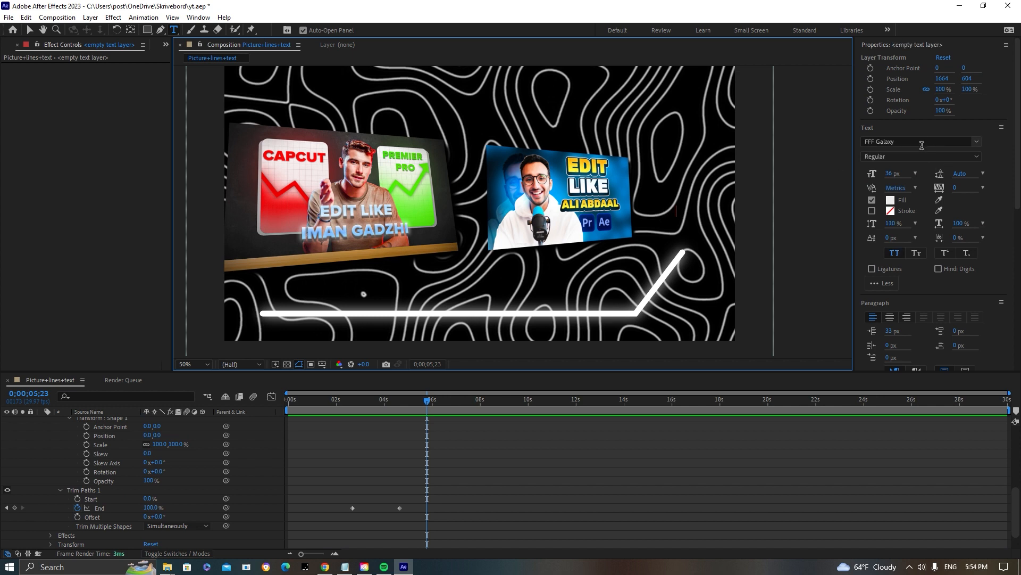
left_click(919, 141)
type("s")
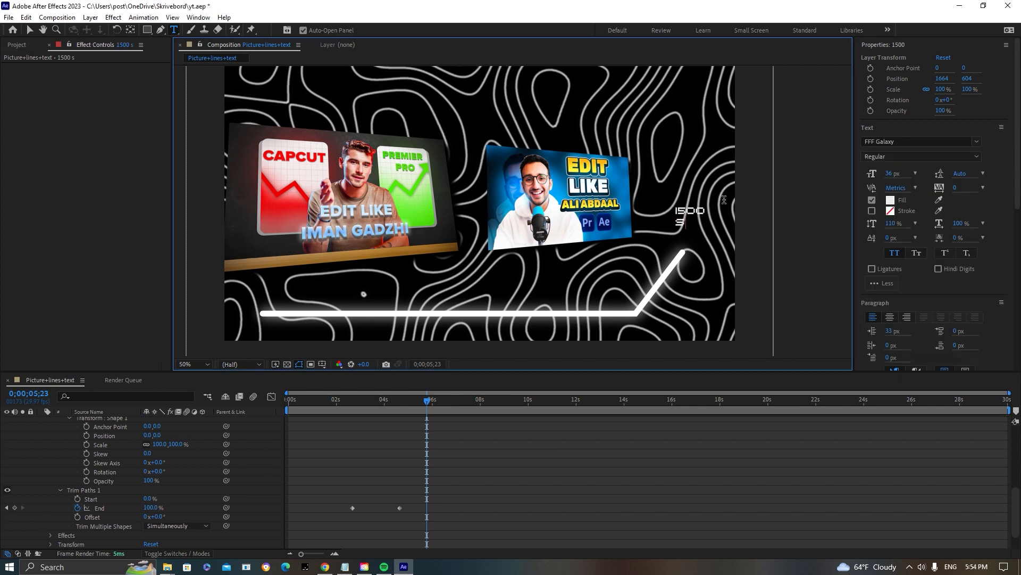
type("ubscribers")
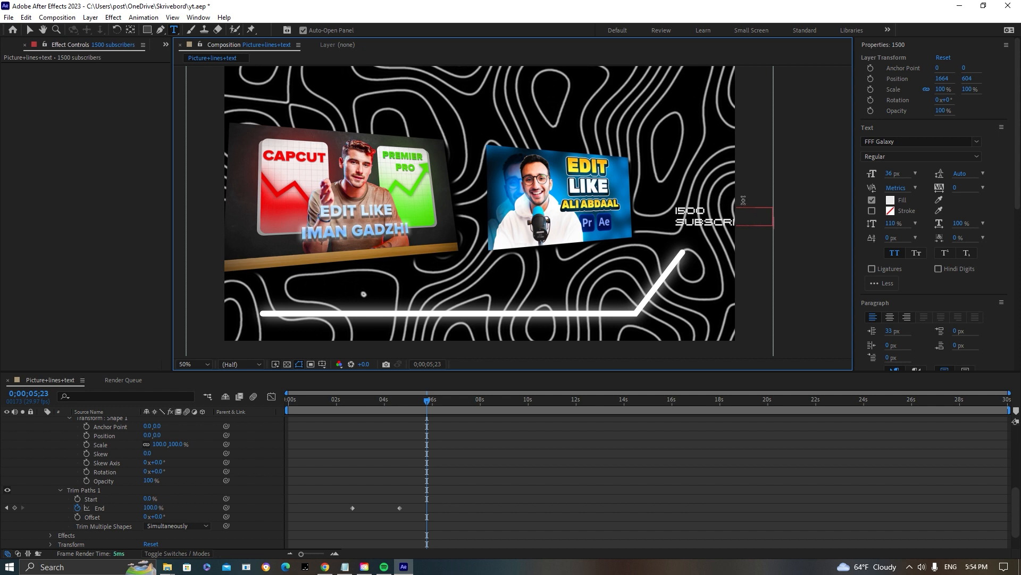
key("Escape")
left_click(29, 29)
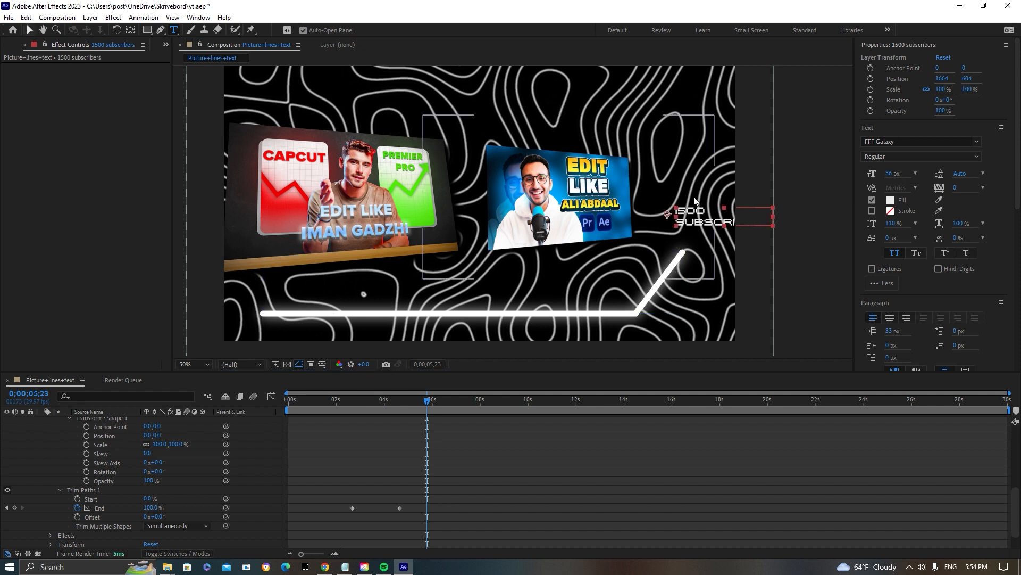
- Scale the subscriber text to 264% and move it to about 1508, 578, beside the blue thumbnail
left_click_drag(693, 216, 665, 213)
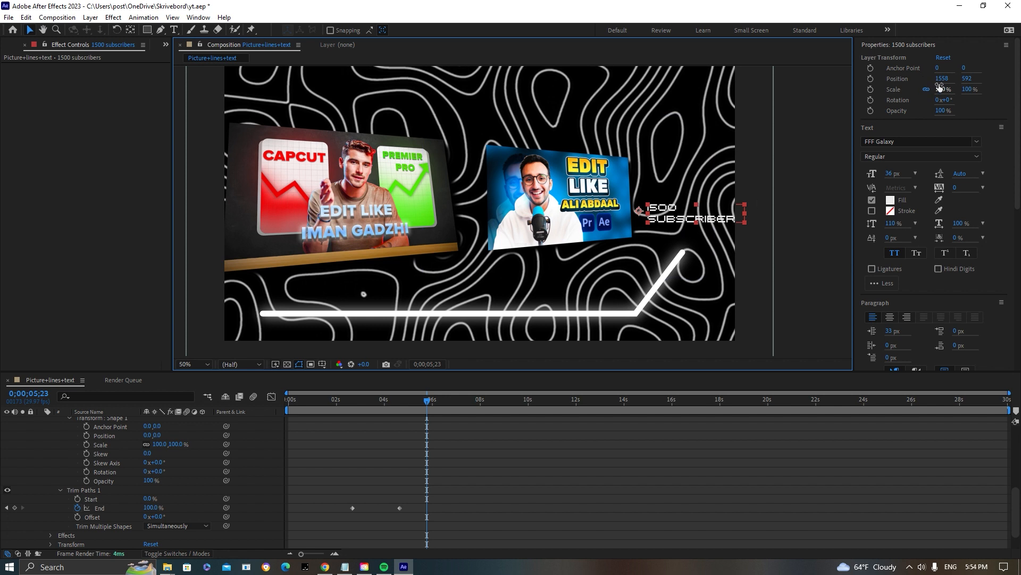
left_click_drag(941, 89, 963, 24)
left_click_drag(708, 218, 688, 226)
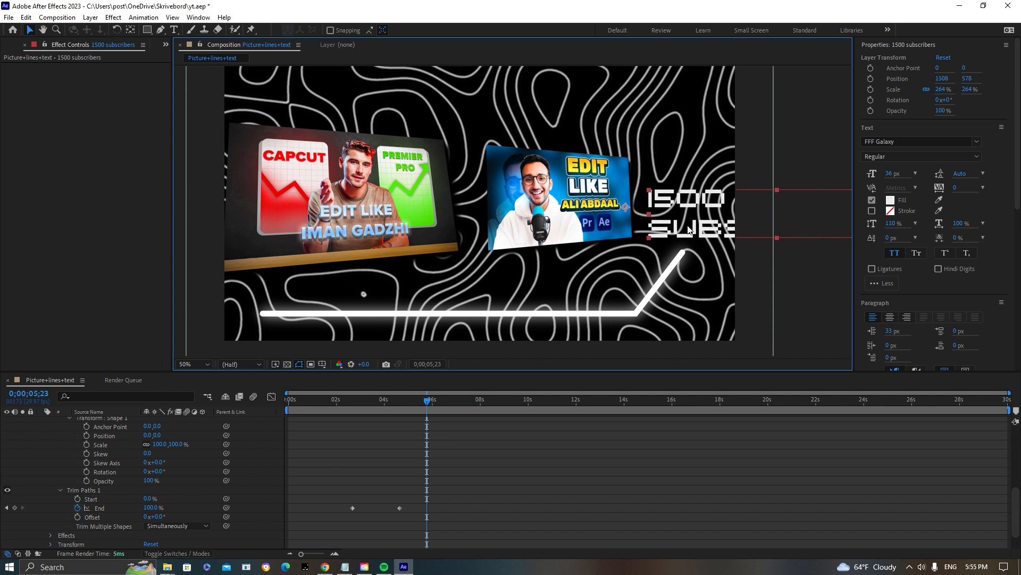
- Center-align the subscriber text and reposition it to about 1734, 592, above the line's raised end
scroll(918, 270, "down", 5)
left_click(890, 117)
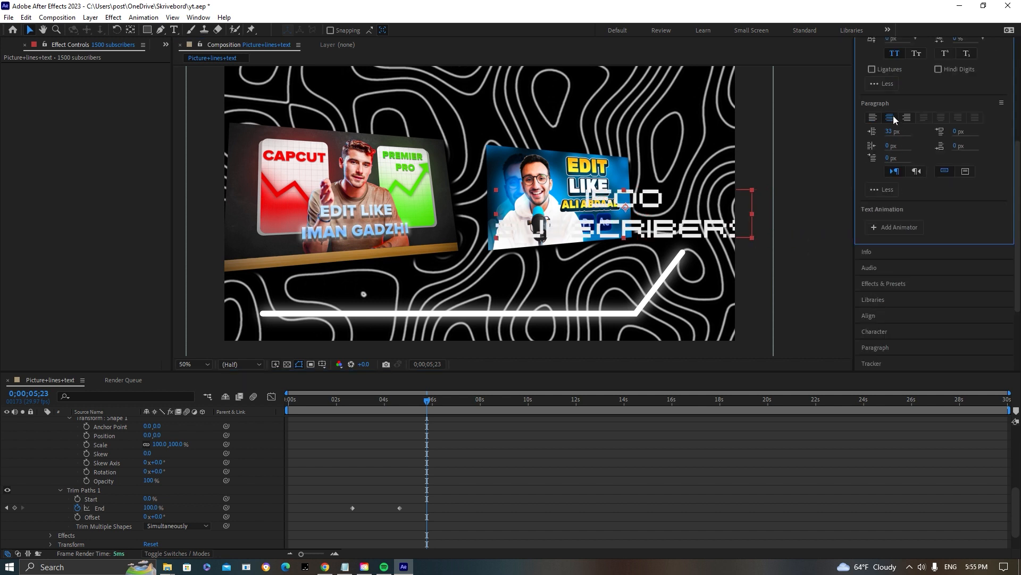
left_click_drag(631, 227, 697, 226)
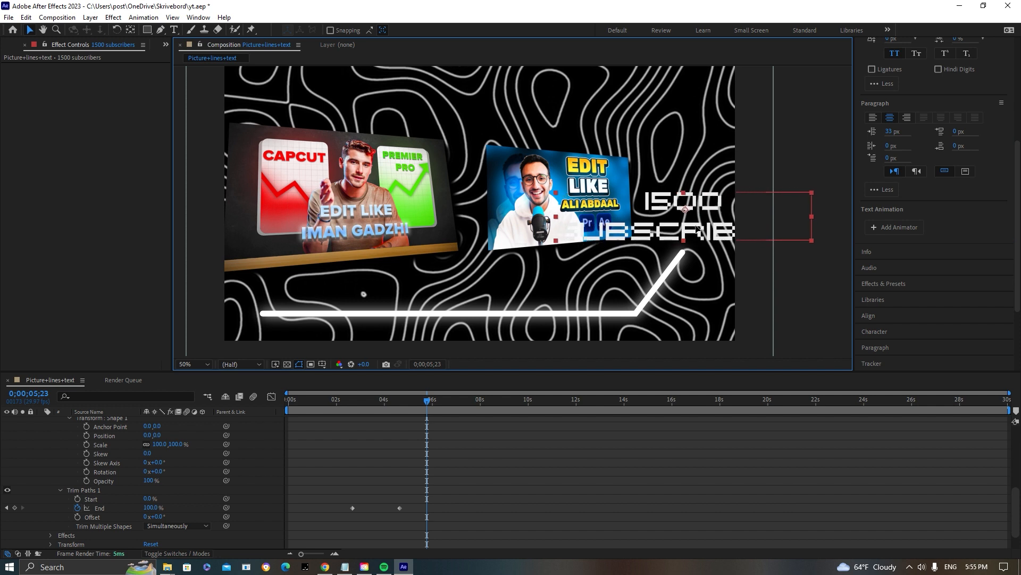
- Set the font size of only the word "subscribers" in the text layer to 24 px
double_click(712, 230)
left_click_drag(557, 236, 833, 254)
scroll(940, 257, "up", 5)
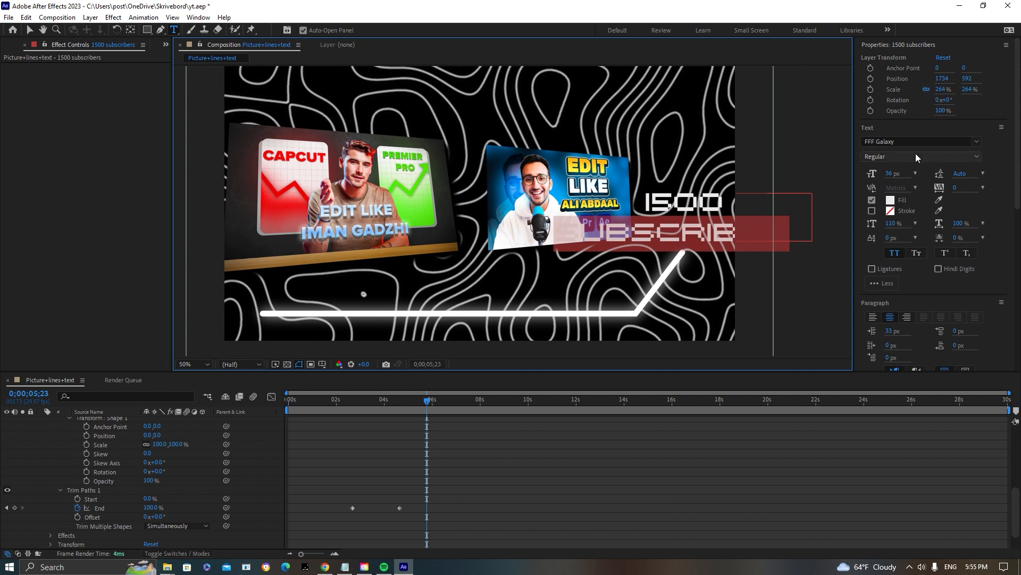
left_click(912, 174)
left_click(928, 281)
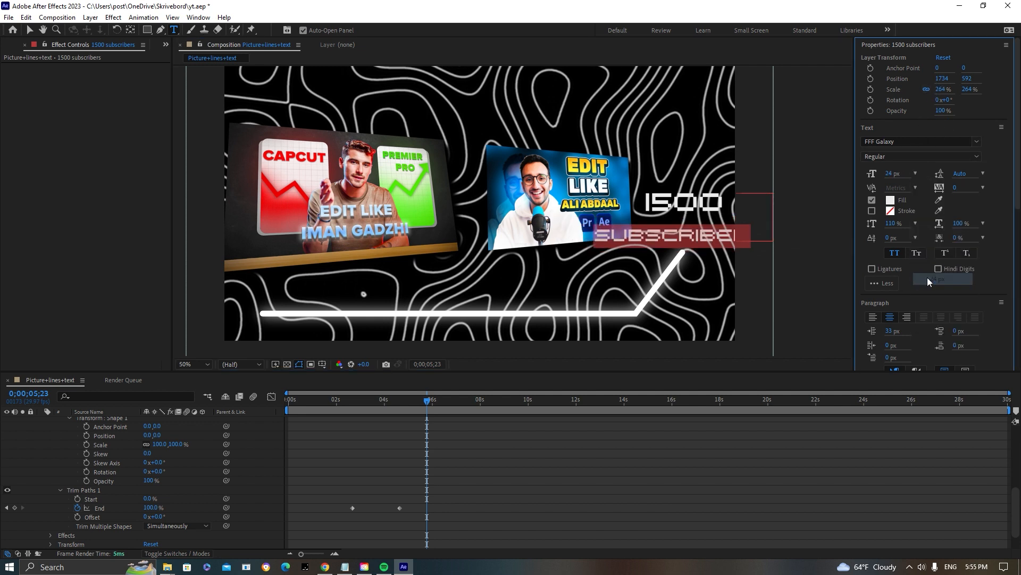